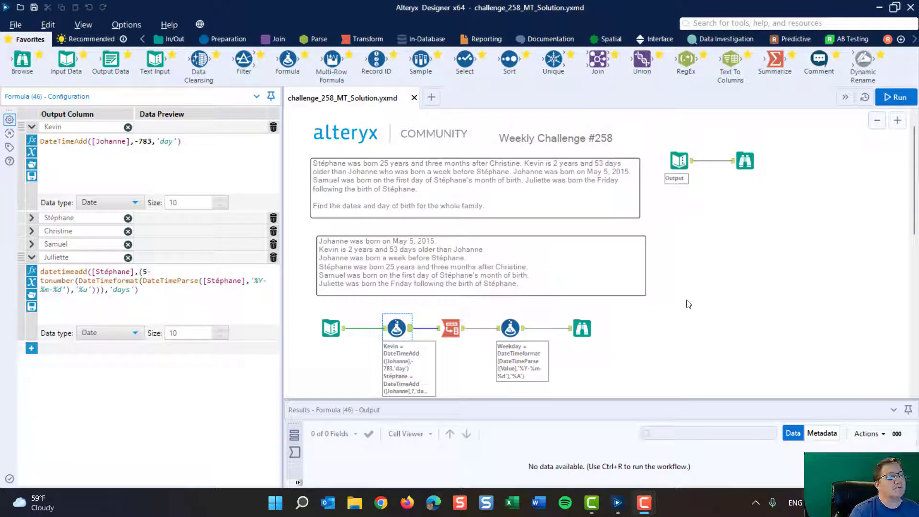
# - Compare the original Weekly Challenge #258 description with the comment that restates it as one clue per line
pyautogui.click(331, 328)
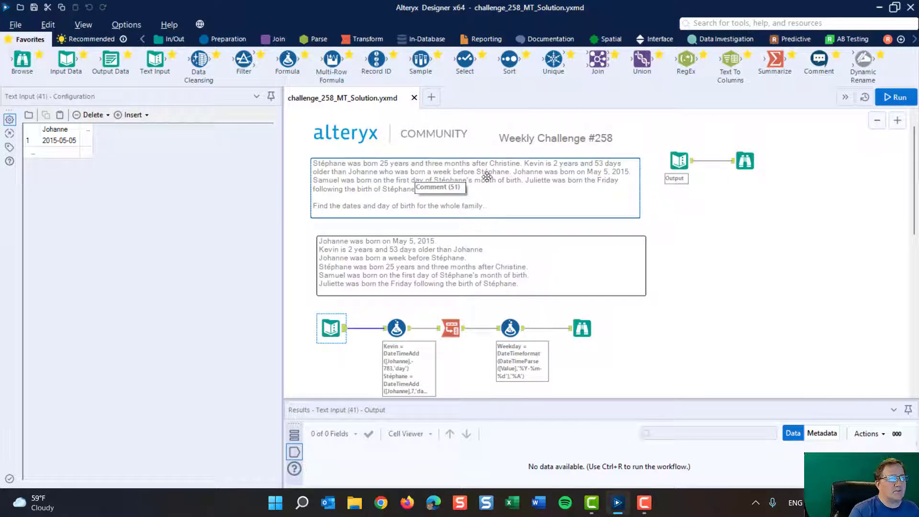
pyautogui.click(509, 197)
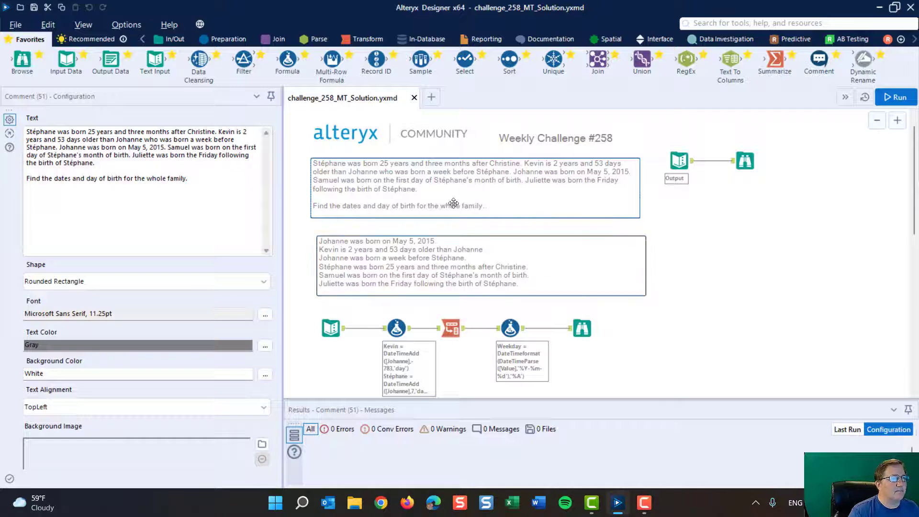
pyautogui.click(446, 264)
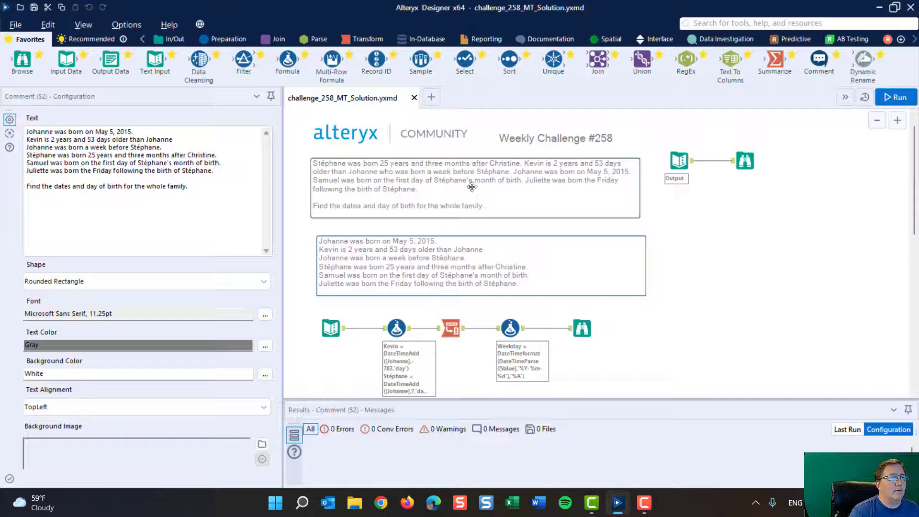
pyautogui.click(472, 186)
pyautogui.click(486, 259)
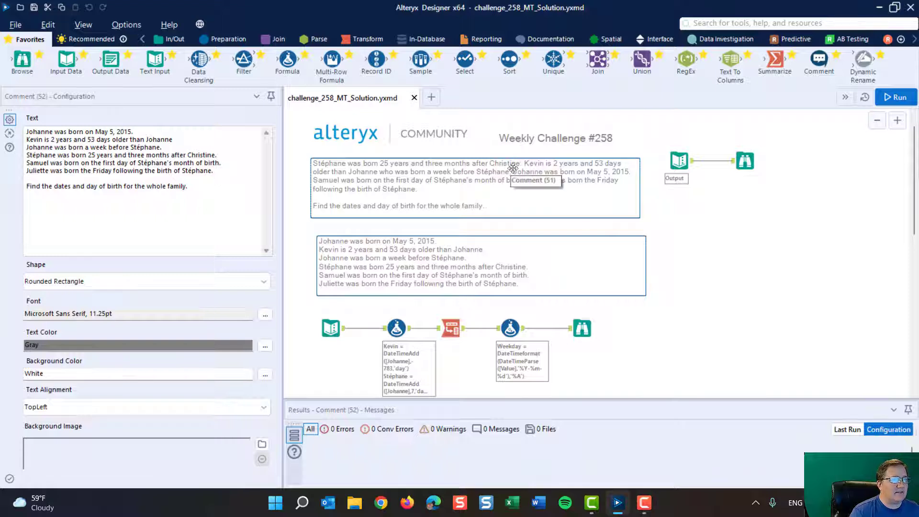
# - Review the first birth-date clue in the line-by-line comment against the starting date in the Text Input tool
pyautogui.click(138, 132)
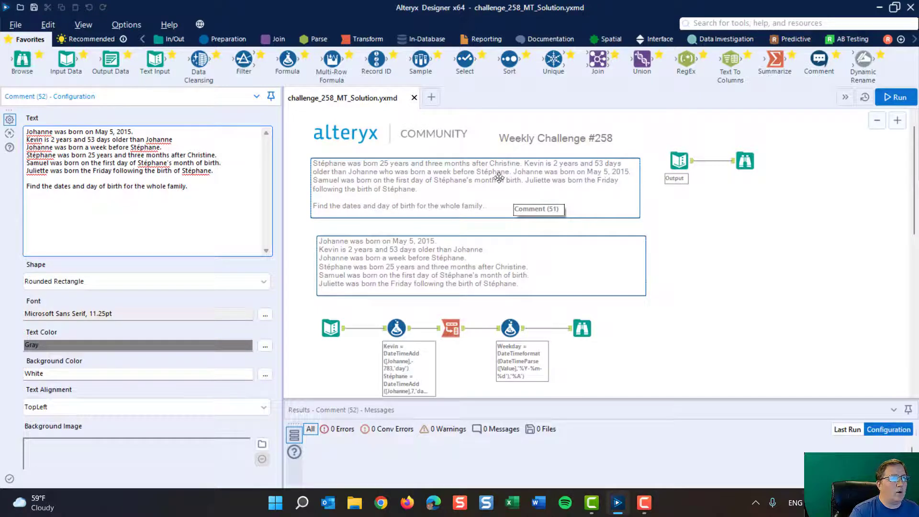
pyautogui.click(328, 240)
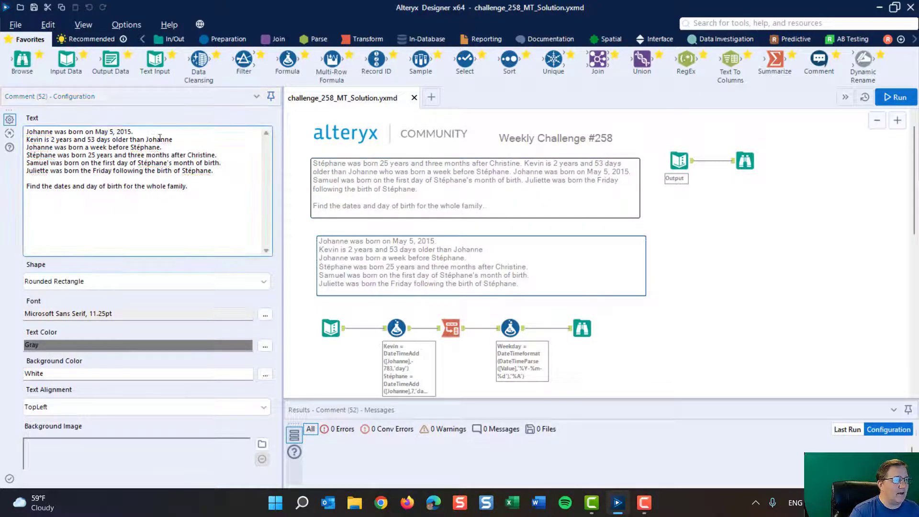
pyautogui.moveTo(136, 131); pyautogui.dragTo(25, 132)
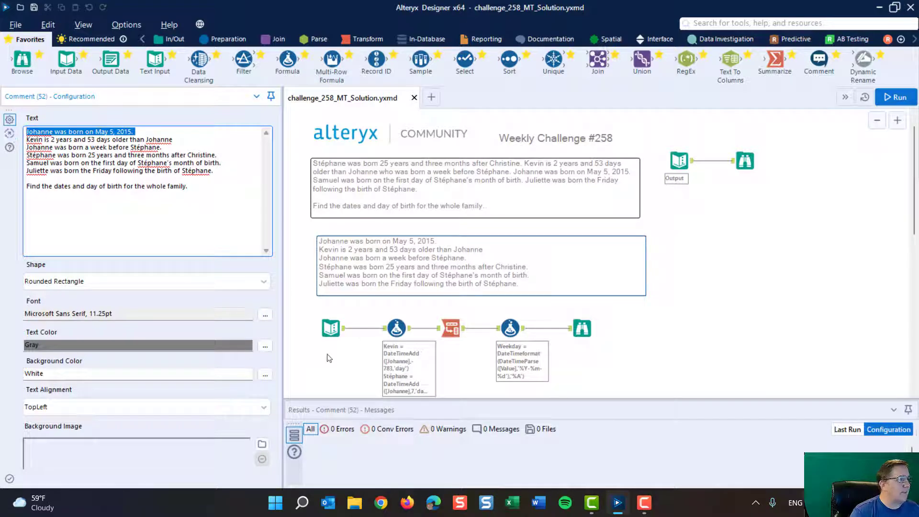
pyautogui.click(330, 328)
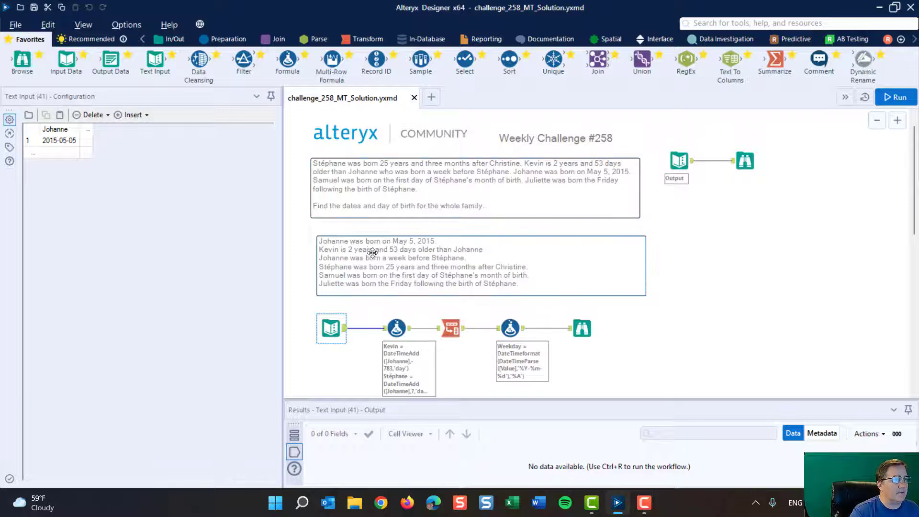
pyautogui.click(395, 186)
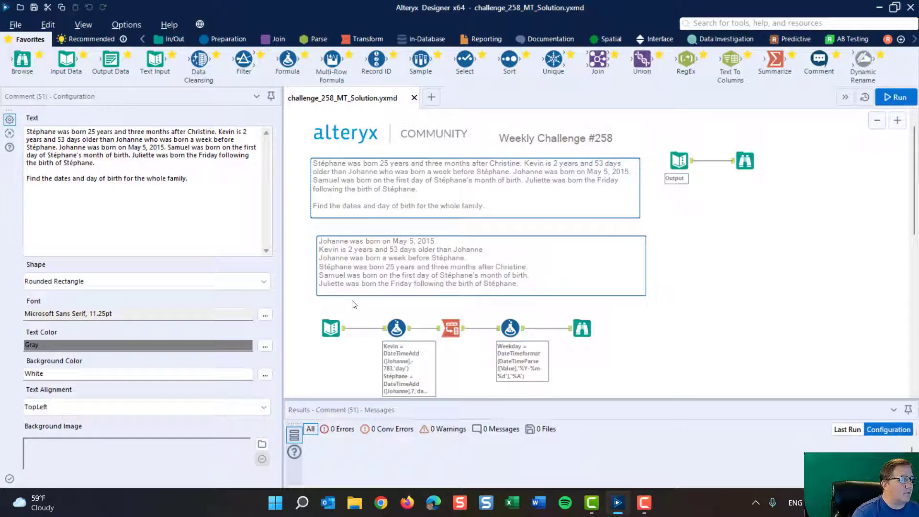
pyautogui.click(330, 329)
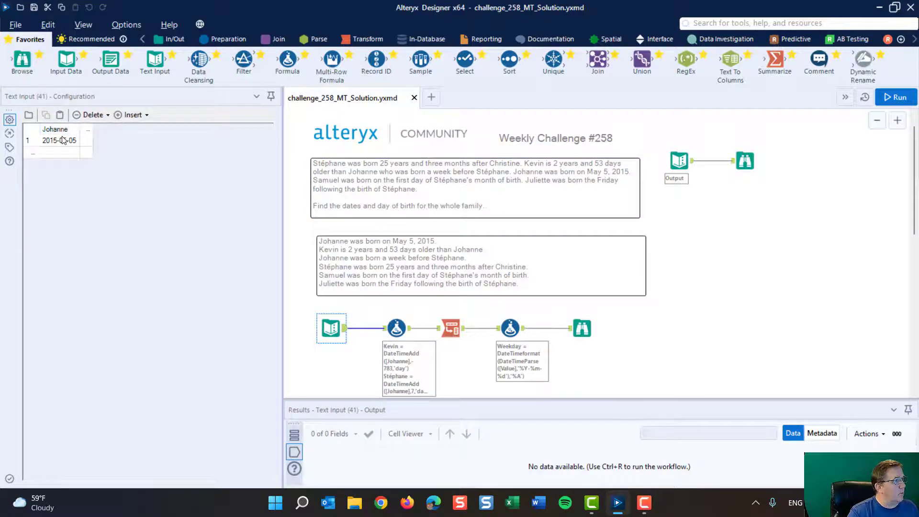
# - Look over the output columns of the first Formula tool and show the first column's expression
pyautogui.click(398, 325)
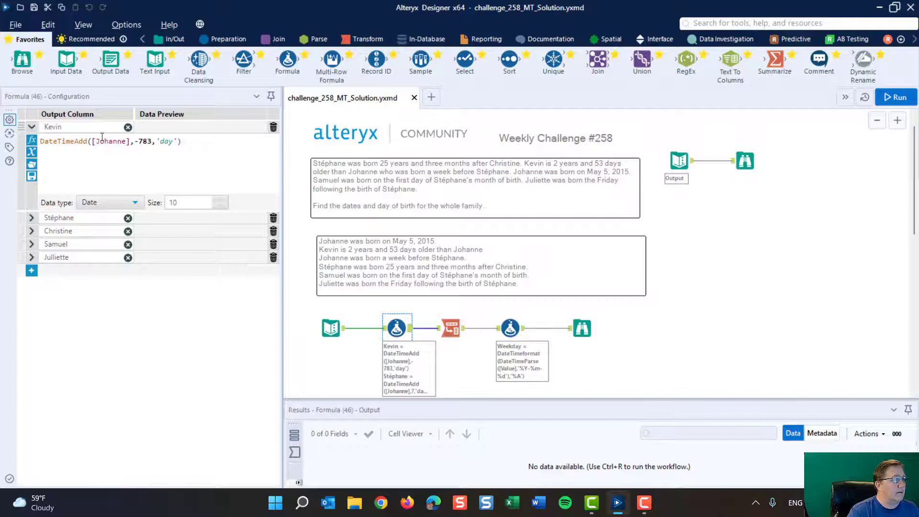
pyautogui.click(219, 38)
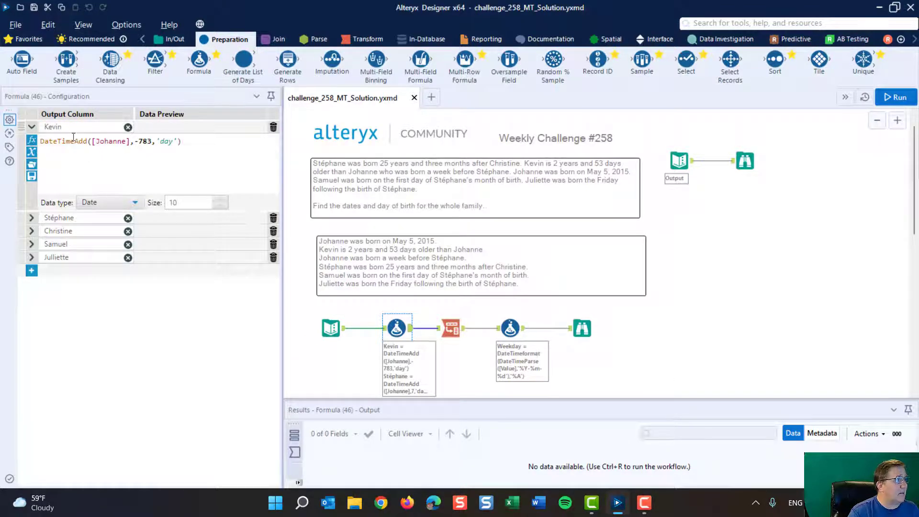
pyautogui.click(31, 127)
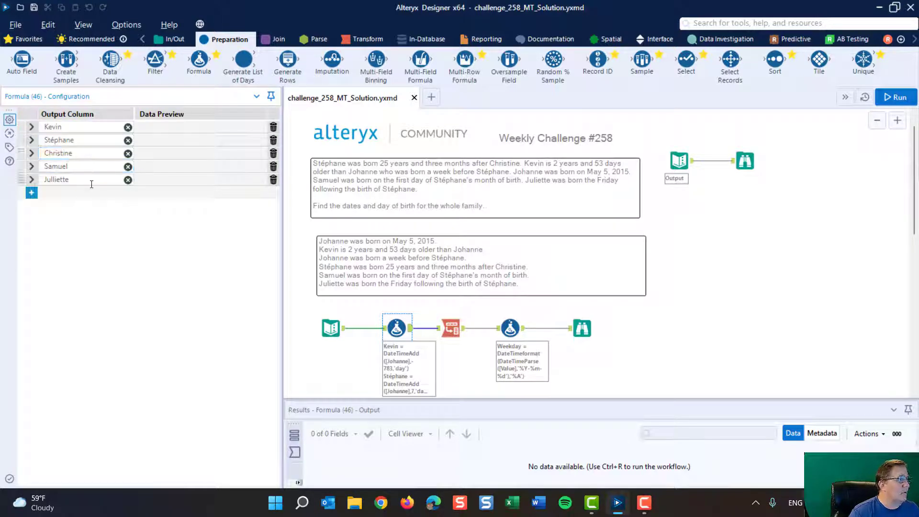
pyautogui.click(31, 127)
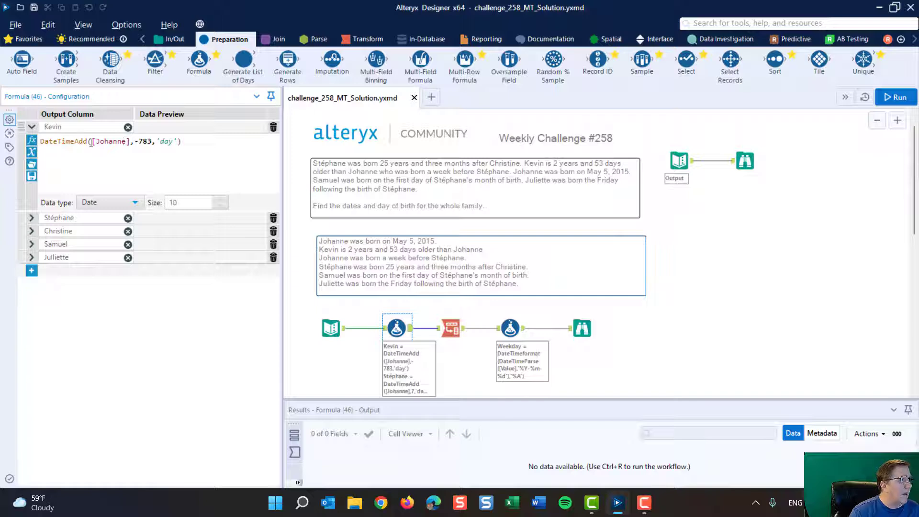
# - Examine the first column's DateTimeAdd expression part by part: function, source date field, negative day offset and unit
pyautogui.doubleClick(74, 142)
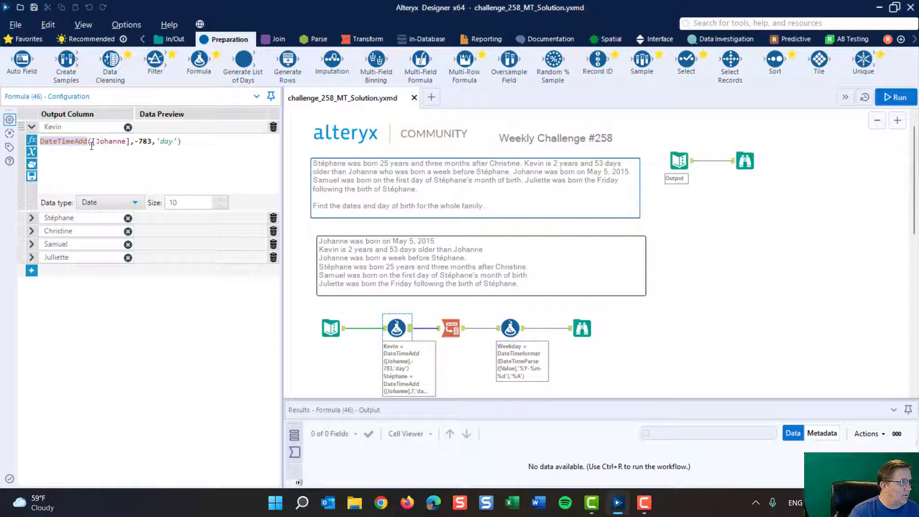
pyautogui.moveTo(93, 142); pyautogui.dragTo(128, 141)
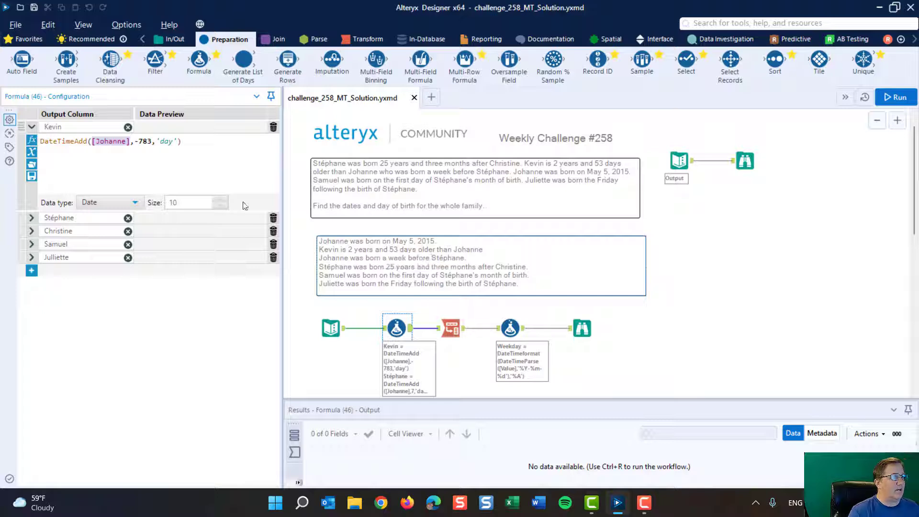
pyautogui.click(137, 141)
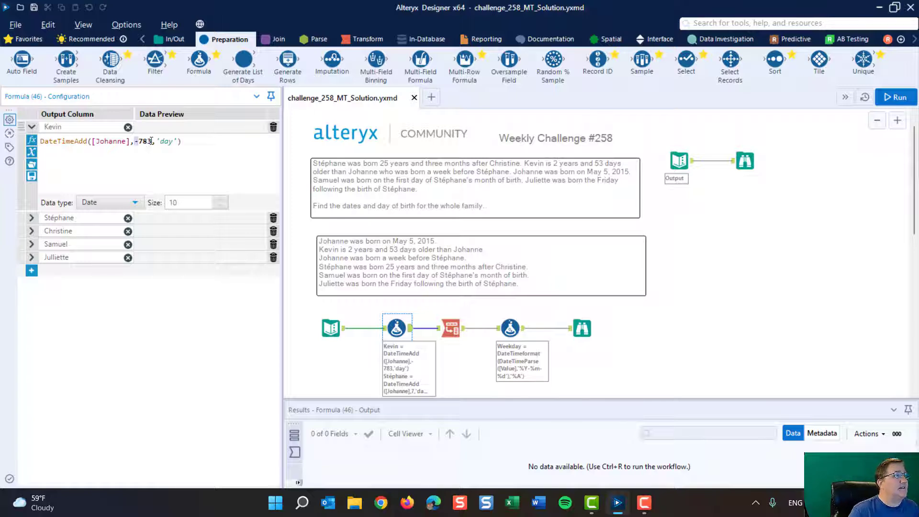
pyautogui.moveTo(151, 140); pyautogui.dragTo(140, 141)
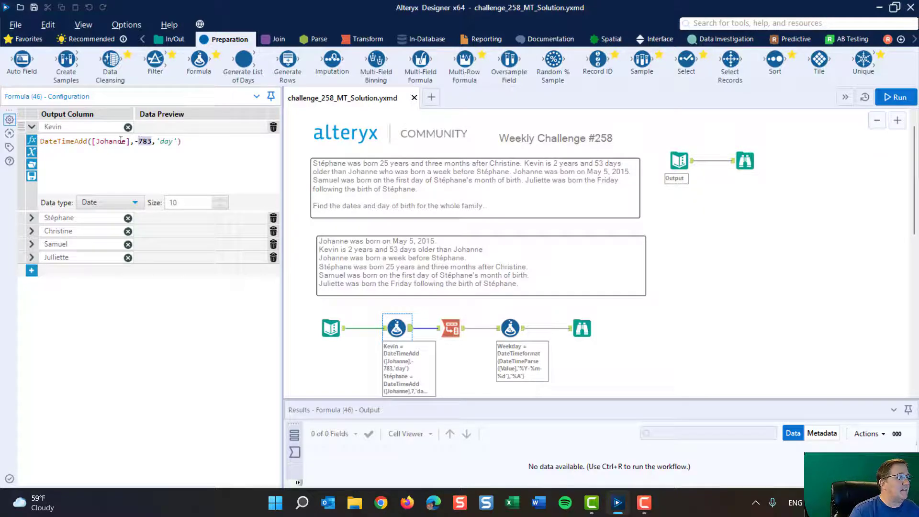
pyautogui.moveTo(157, 141); pyautogui.dragTo(179, 139)
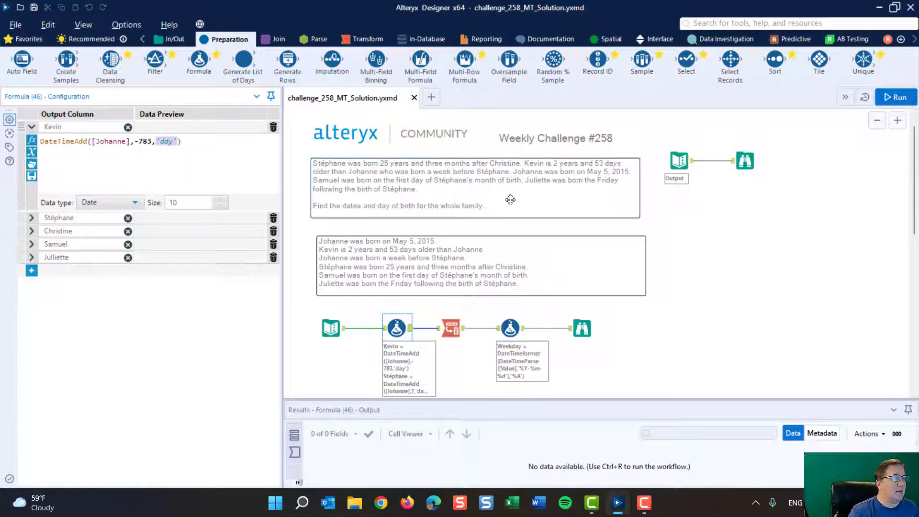
# - Run the workflow and show the first Formula tool's configuration with its data previews
pyautogui.click(674, 221)
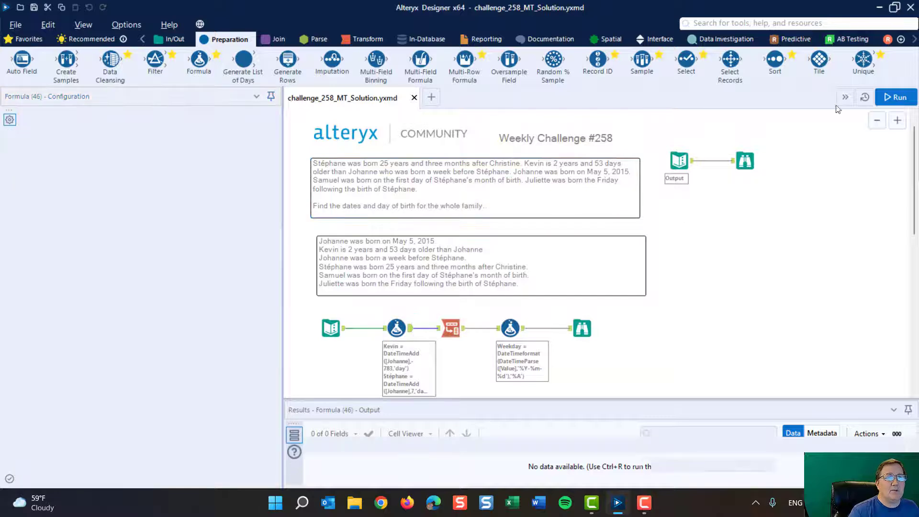
pyautogui.click(895, 97)
pyautogui.click(387, 321)
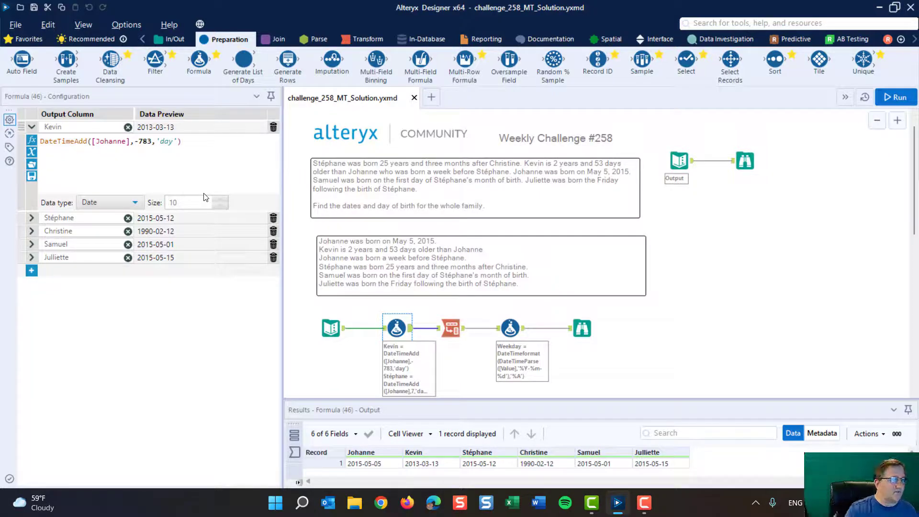
# - Examine the second output column's DateTimeAdd expression, including its source field, day offset and unit, and collapse it
pyautogui.click(32, 127)
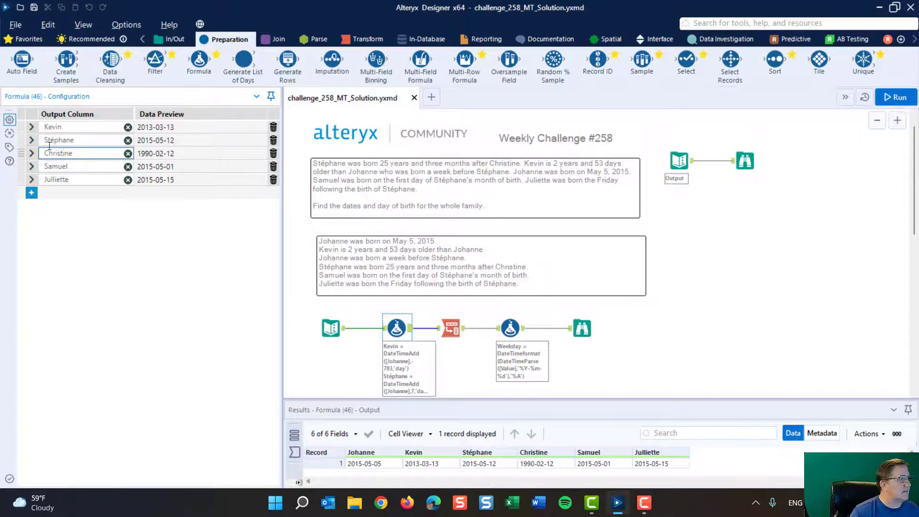
pyautogui.click(31, 140)
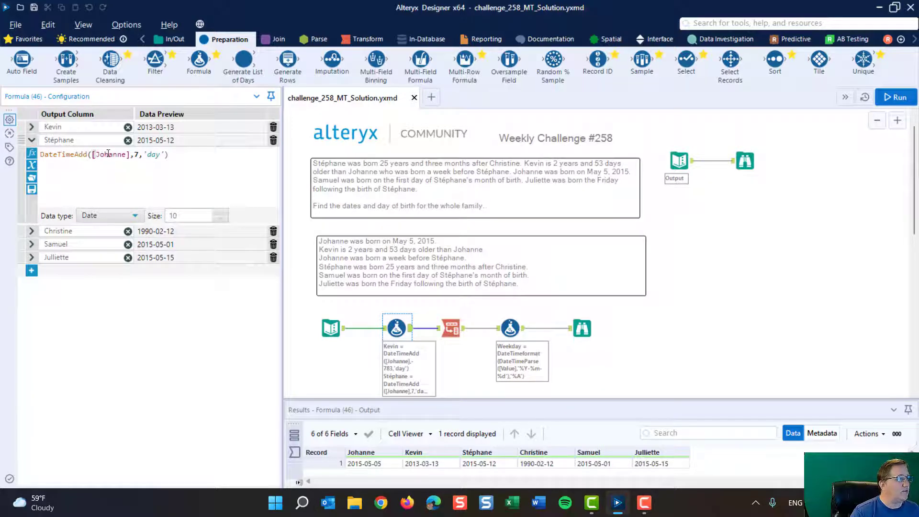
pyautogui.moveTo(92, 154); pyautogui.dragTo(127, 154)
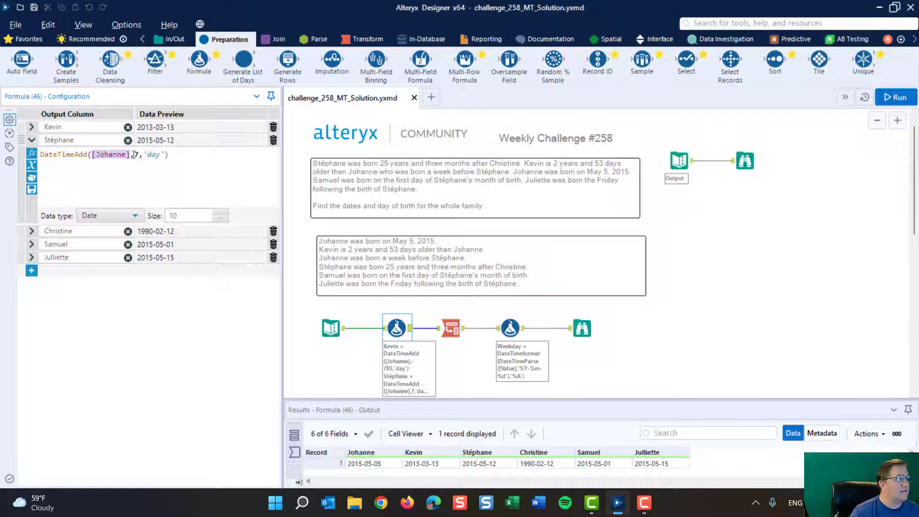
pyautogui.doubleClick(136, 154)
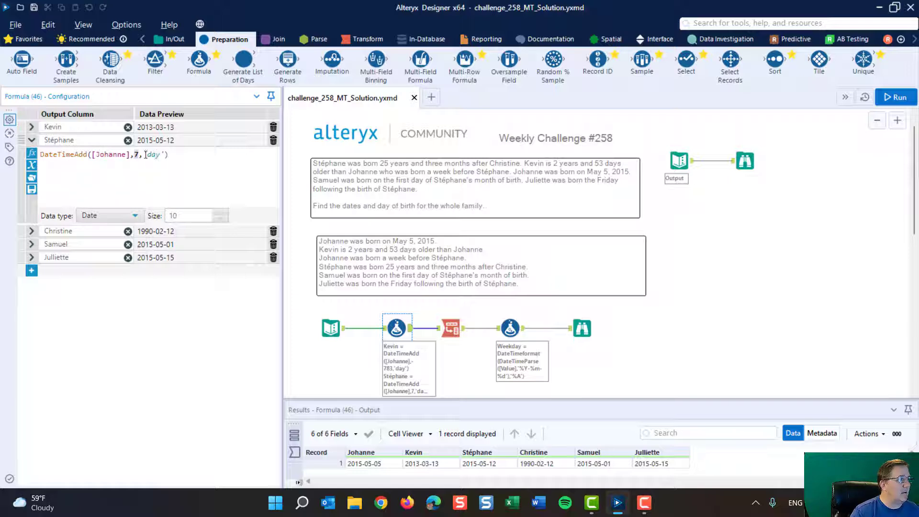
pyautogui.moveTo(144, 154); pyautogui.dragTo(170, 155)
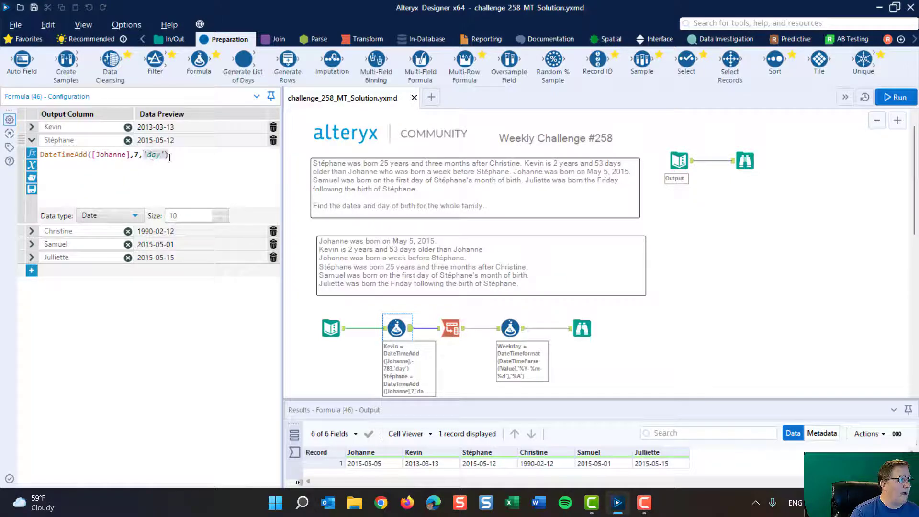
pyautogui.doubleClick(86, 154)
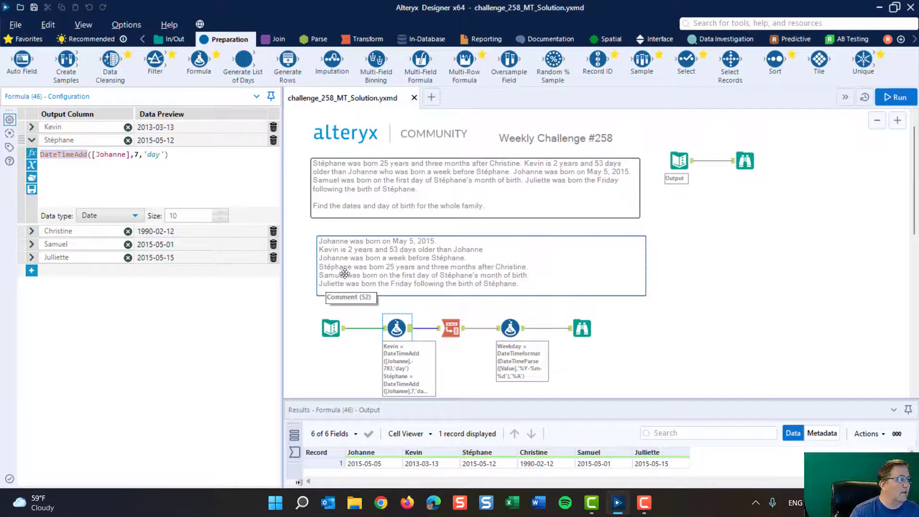
pyautogui.click(32, 140)
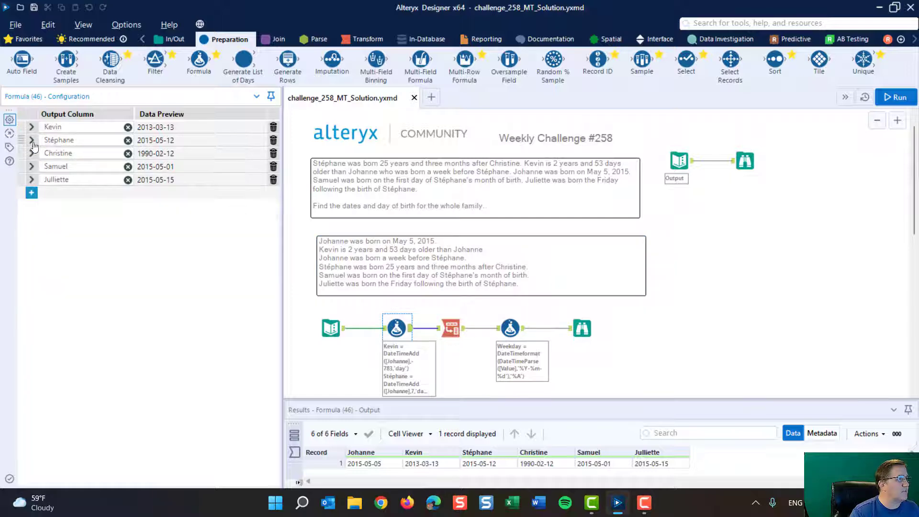
# - Examine the third output column's DateTimeAdd expression, focusing on the negative years-to-months calculation and the month unit, and collapse it
pyautogui.click(32, 153)
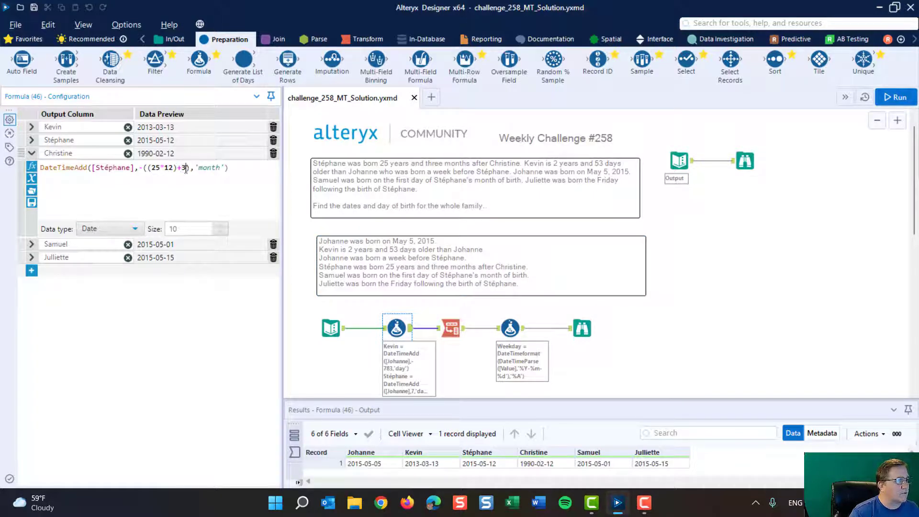
pyautogui.moveTo(185, 170); pyautogui.dragTo(152, 167)
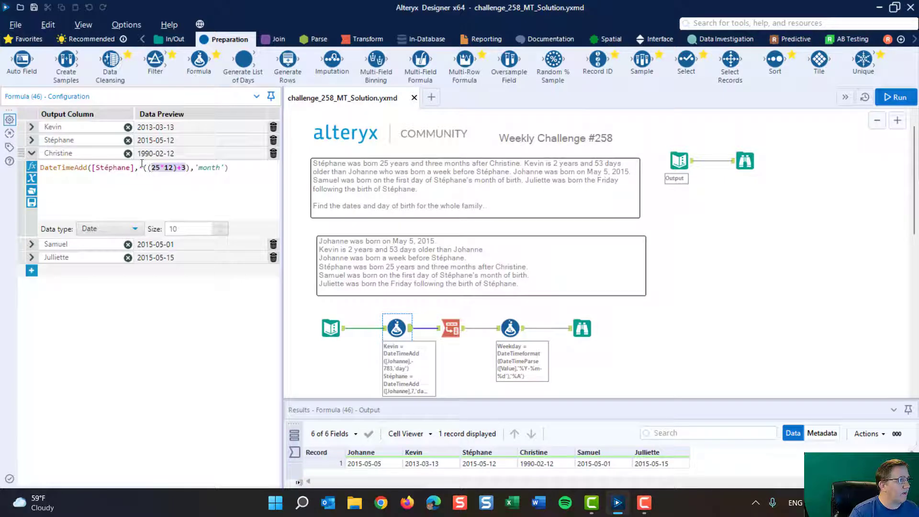
pyautogui.click(144, 167)
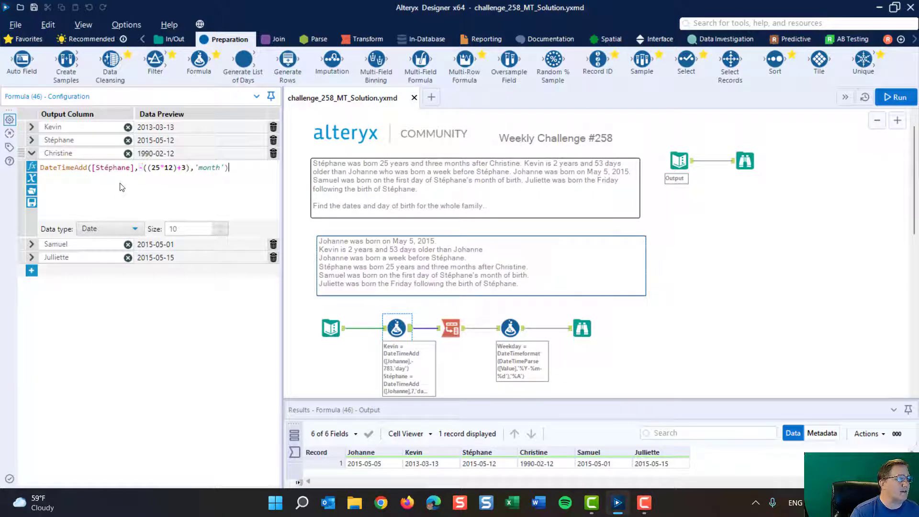
pyautogui.moveTo(143, 167); pyautogui.dragTo(216, 168)
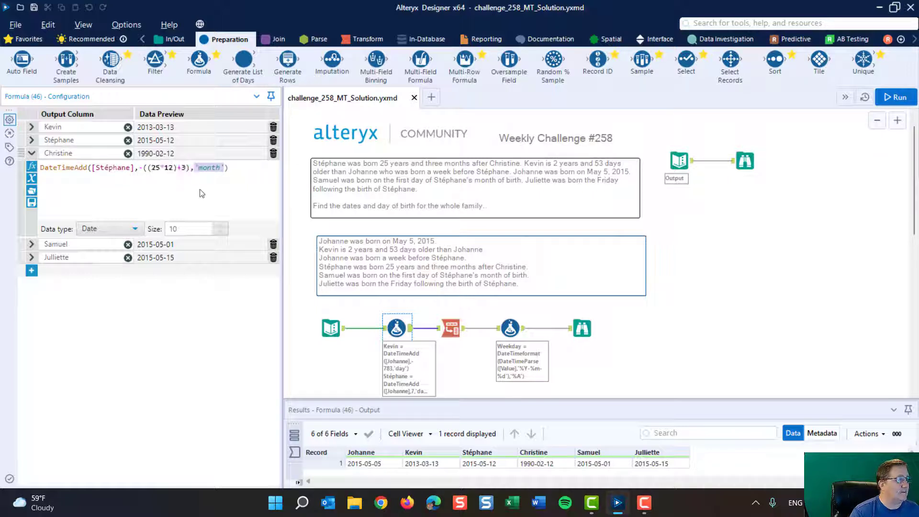
pyautogui.click(32, 153)
# - Examine the fourth output column's DateTimeTrim expression part by part: function, source date field and "month" trim unit
pyautogui.click(32, 166)
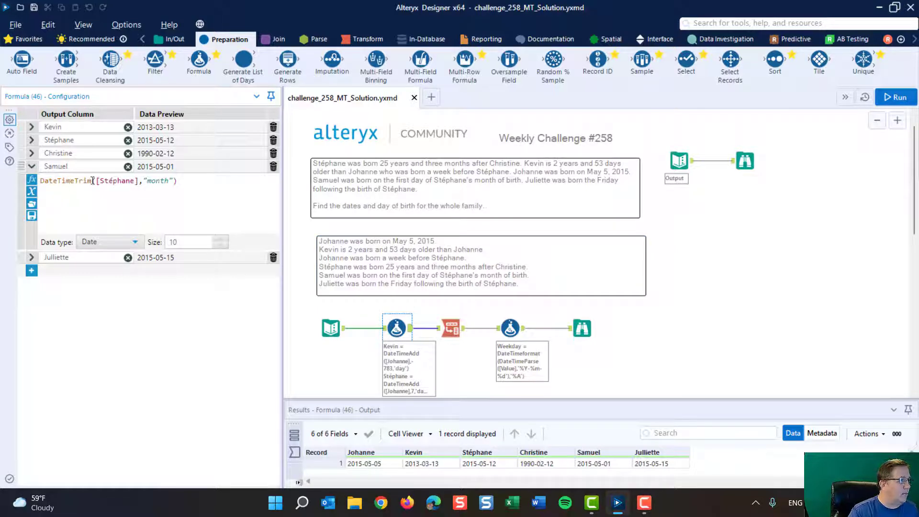
pyautogui.moveTo(92, 181); pyautogui.dragTo(41, 181)
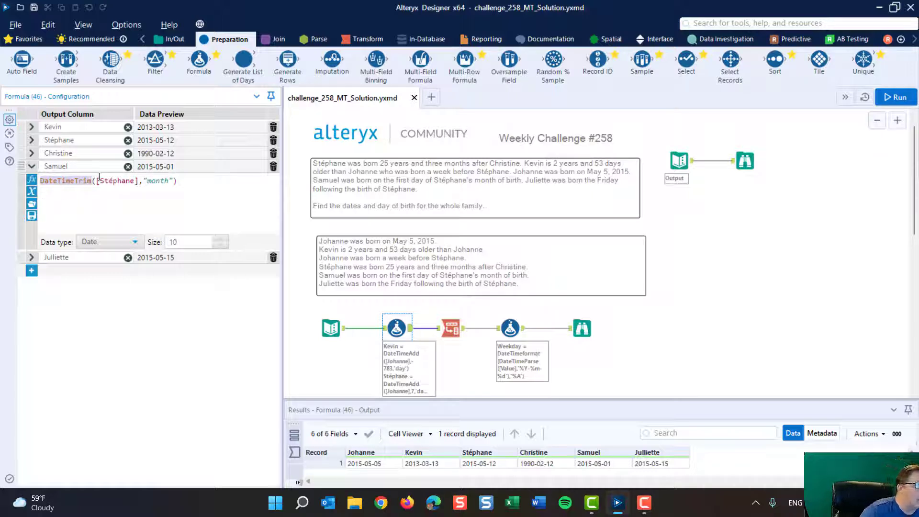
pyautogui.moveTo(97, 180); pyautogui.dragTo(138, 181)
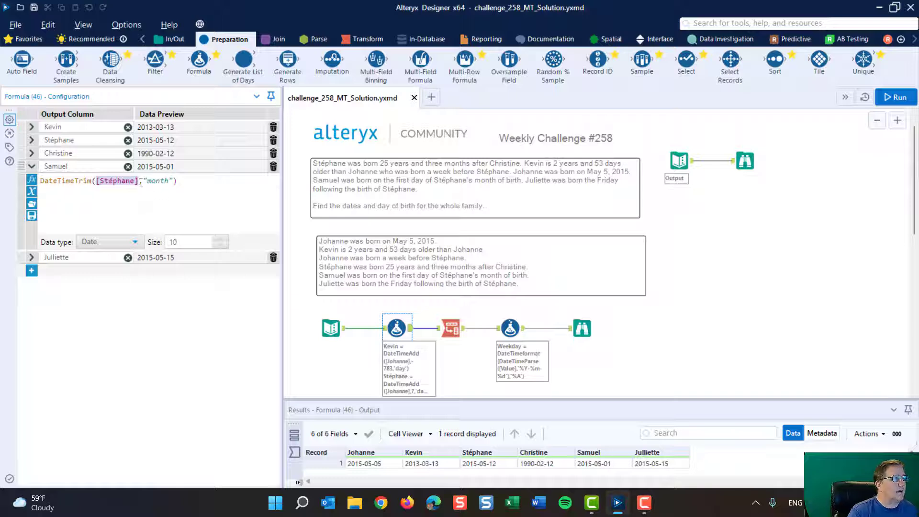
pyautogui.moveTo(143, 181); pyautogui.dragTo(175, 186)
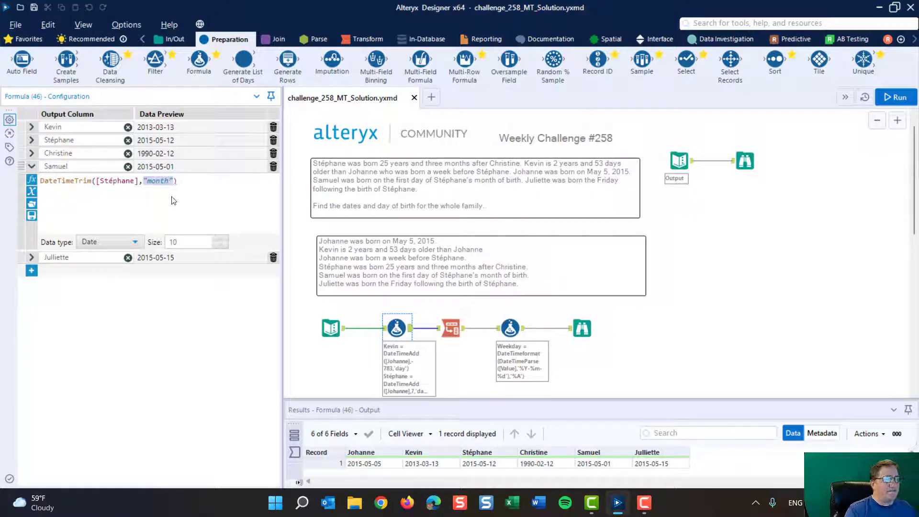
# - Collapse the fourth column and examine the last column's nested DateTimeFormat and DateTimeParse portion with its '%Y-%m-%d' and '%u' specifiers
pyautogui.click(32, 257)
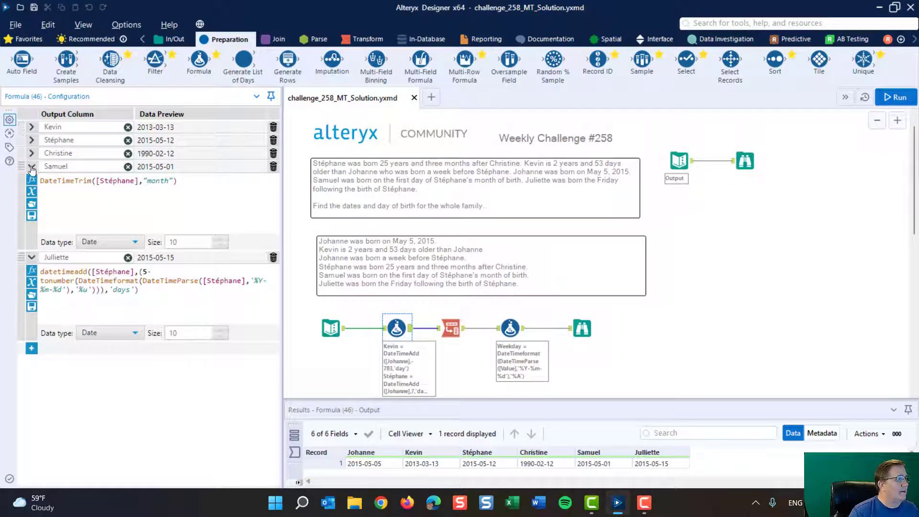
pyautogui.click(31, 167)
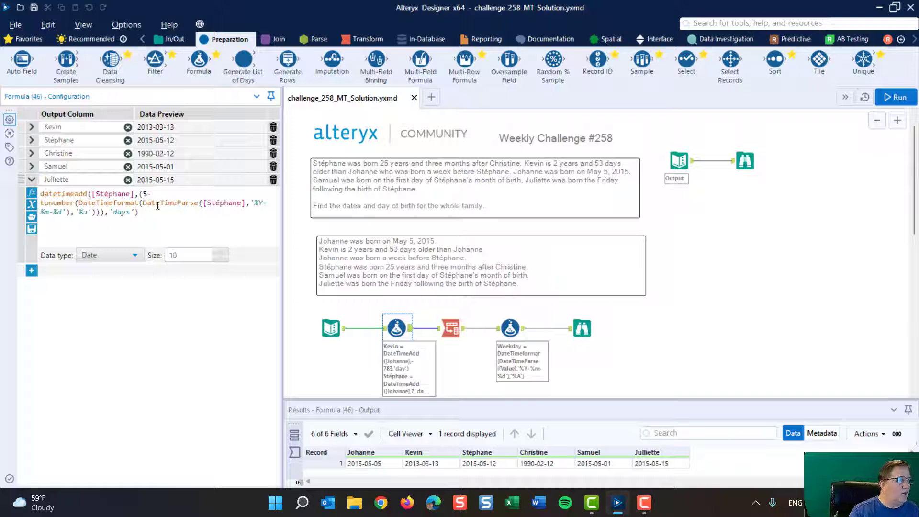
pyautogui.moveTo(144, 203); pyautogui.dragTo(97, 211)
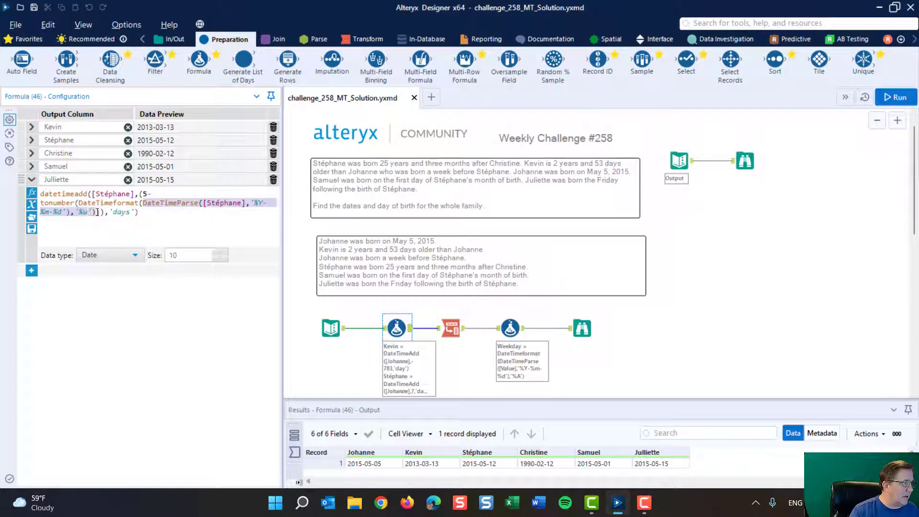
pyautogui.click(78, 211)
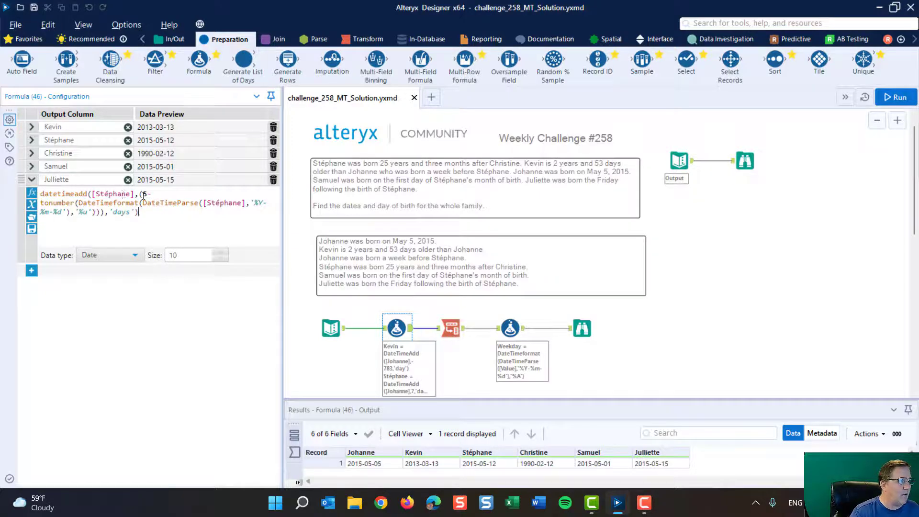
pyautogui.moveTo(145, 203); pyautogui.dragTo(94, 214)
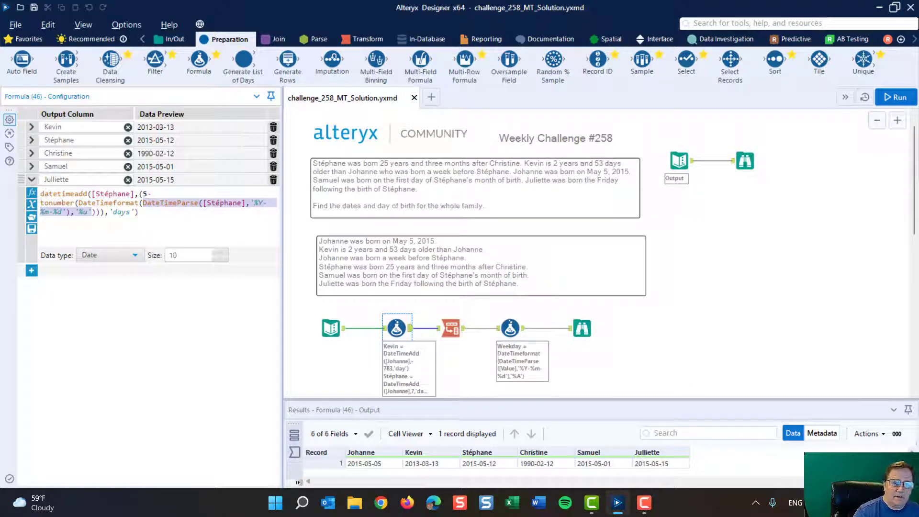
# - Clear the system notifications and page the system calendar back to May 2015 to check the weekdays
pyautogui.click(877, 503)
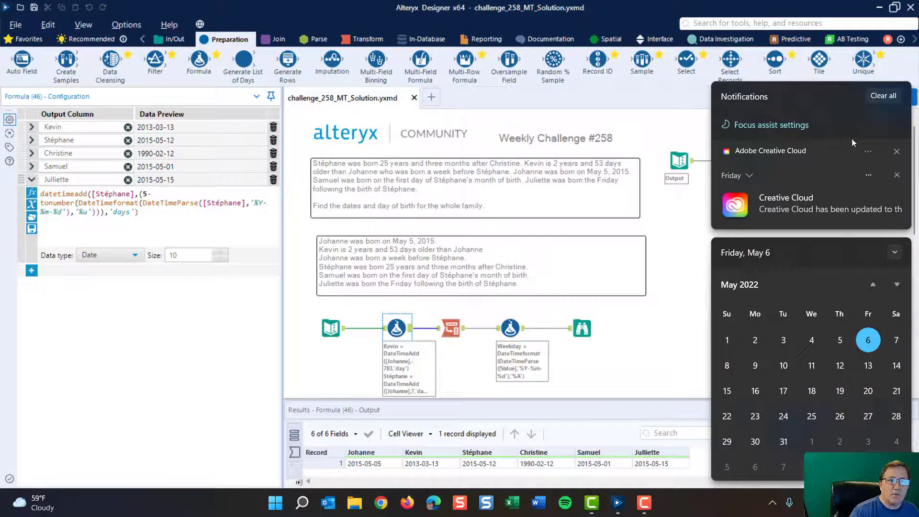
pyautogui.click(886, 97)
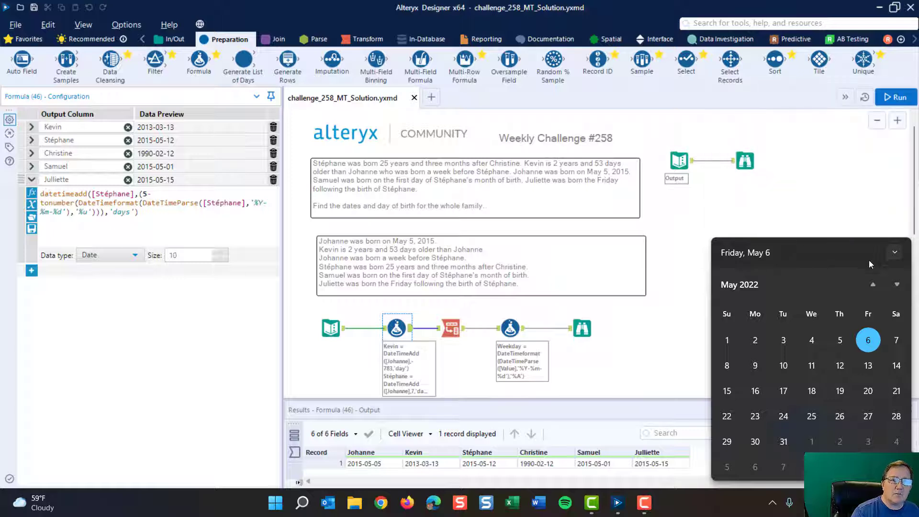
pyautogui.click(874, 285)
pyautogui.click(875, 285)
pyautogui.click(874, 284)
pyautogui.click(874, 285)
pyautogui.click(874, 285)
pyautogui.tripleClick(874, 285)
pyautogui.tripleClick(874, 285)
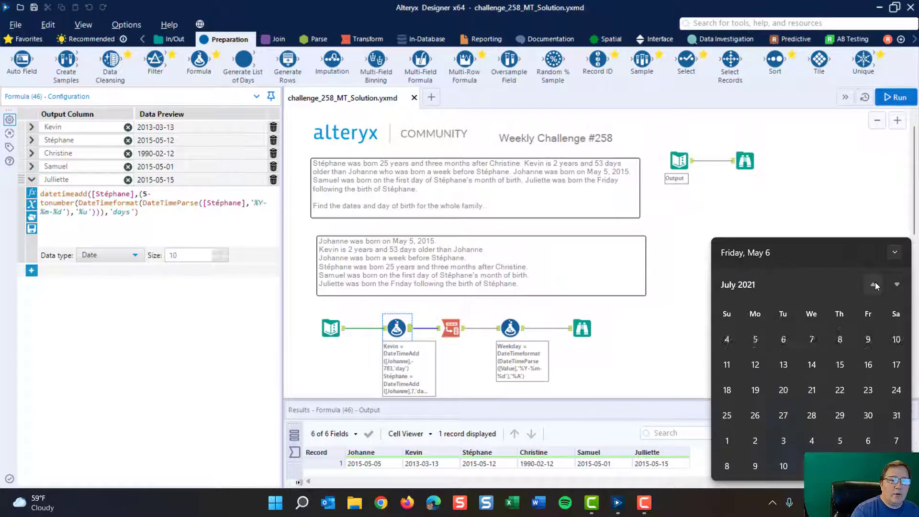
pyautogui.tripleClick(875, 285)
pyautogui.tripleClick(874, 285)
pyautogui.click(875, 285)
pyautogui.tripleClick(874, 285)
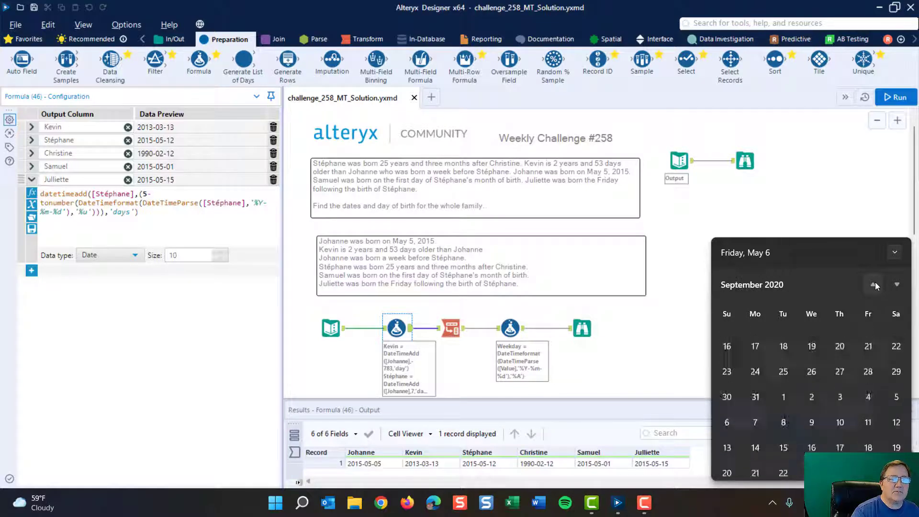
pyautogui.tripleClick(875, 285)
pyautogui.tripleClick(874, 285)
pyautogui.doubleClick(874, 285)
pyautogui.tripleClick(874, 285)
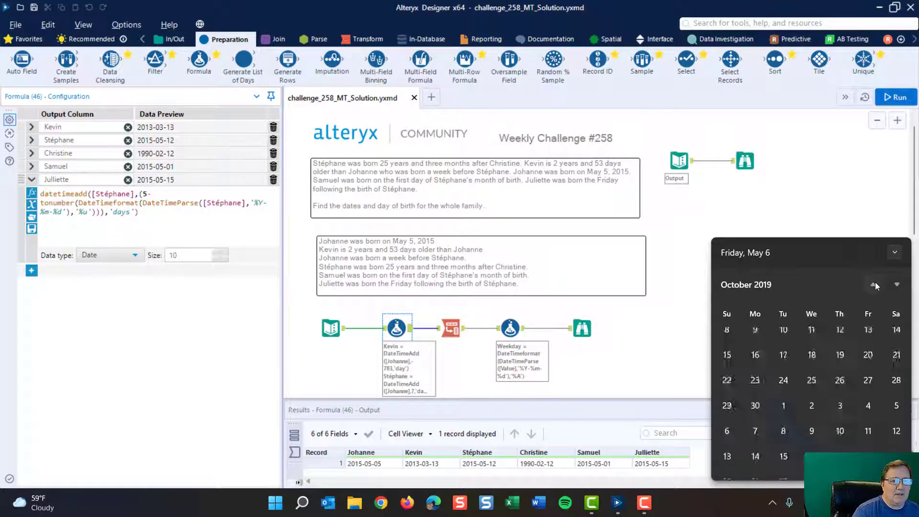
pyautogui.tripleClick(875, 285)
pyautogui.tripleClick(874, 285)
pyautogui.tripleClick(874, 285)
pyautogui.tripleClick(874, 285)
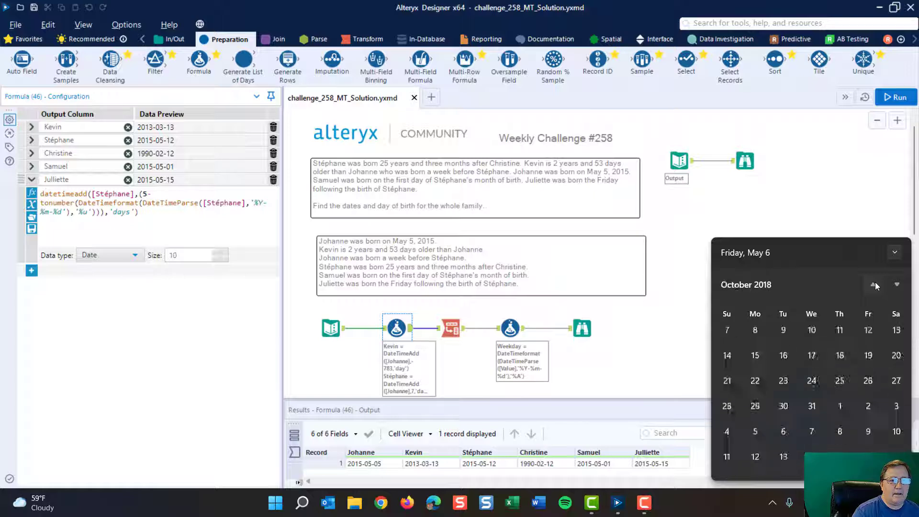
pyautogui.doubleClick(874, 285)
pyautogui.tripleClick(874, 284)
pyautogui.tripleClick(875, 285)
pyautogui.tripleClick(874, 285)
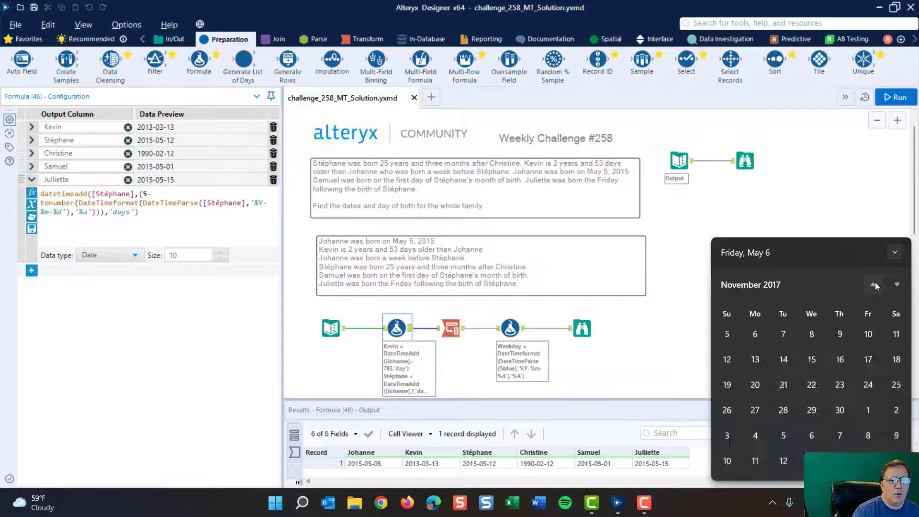
pyautogui.doubleClick(874, 285)
pyautogui.doubleClick(875, 285)
pyautogui.tripleClick(874, 285)
pyautogui.doubleClick(874, 285)
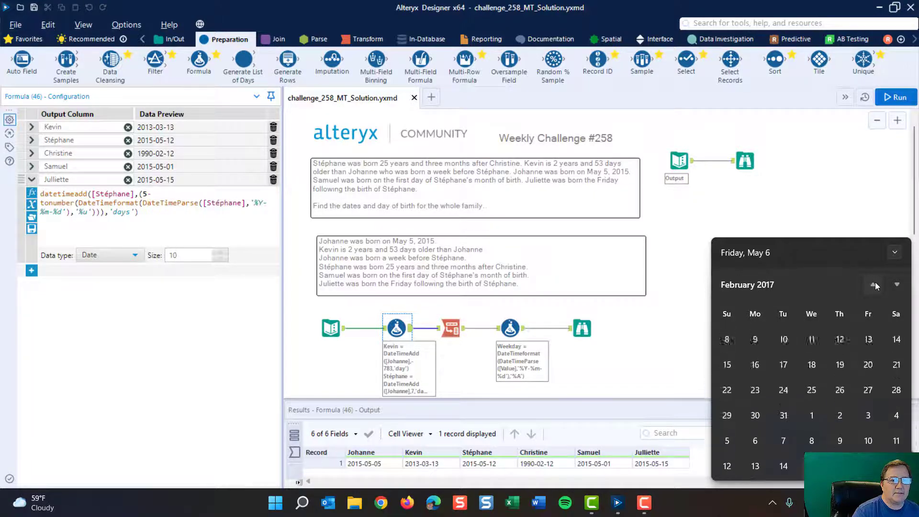
pyautogui.tripleClick(874, 285)
pyautogui.tripleClick(874, 284)
pyautogui.tripleClick(874, 285)
pyautogui.doubleClick(874, 284)
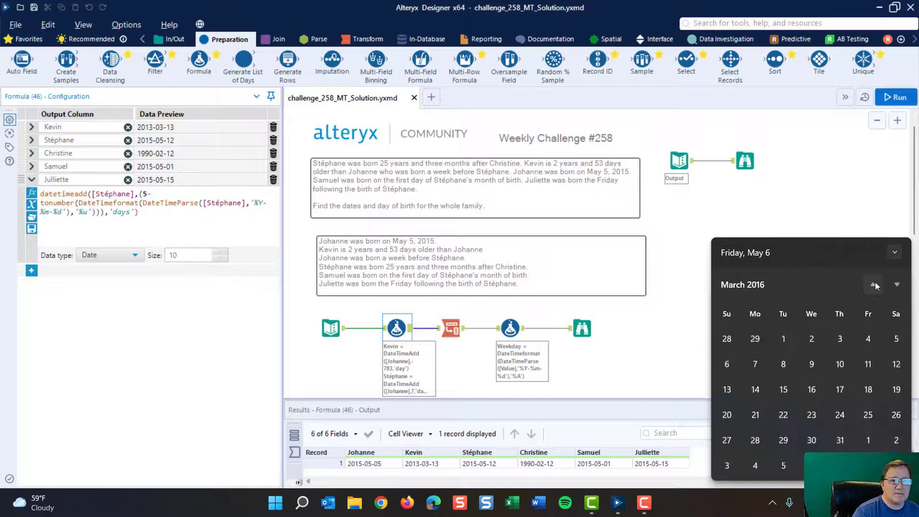
pyautogui.click(874, 285)
pyautogui.tripleClick(874, 284)
pyautogui.tripleClick(875, 285)
pyautogui.tripleClick(874, 285)
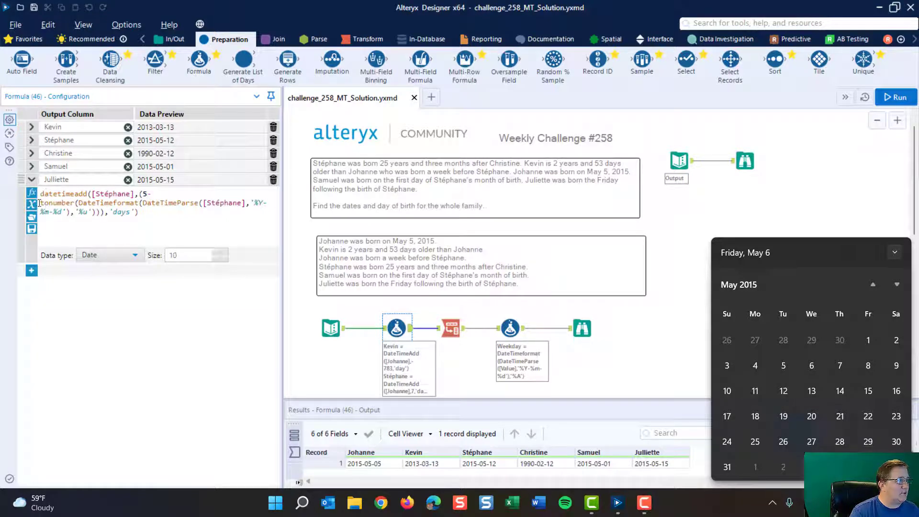
# - Examine the last column's tonumber conversion, the subtraction from 5 and the source date field inside datetimeadd
pyautogui.click(41, 203)
pyautogui.doubleClick(48, 203)
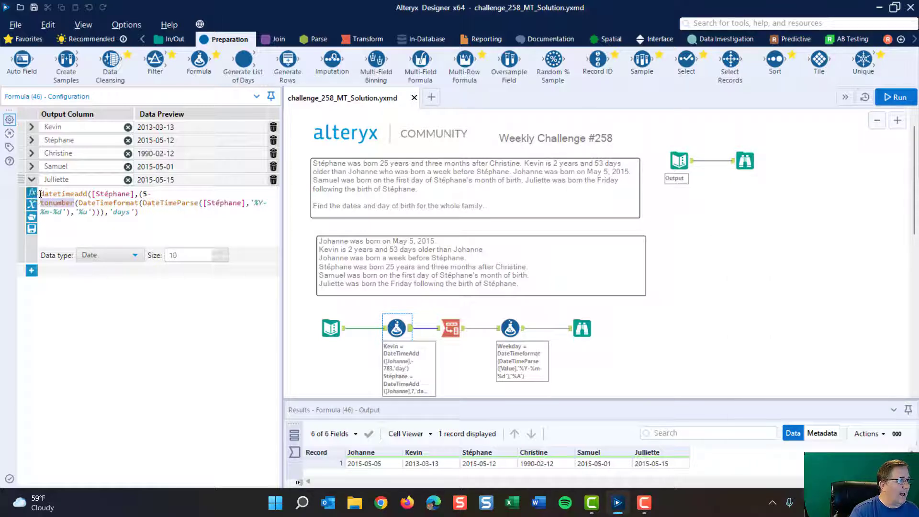
pyautogui.moveTo(39, 194); pyautogui.dragTo(152, 194)
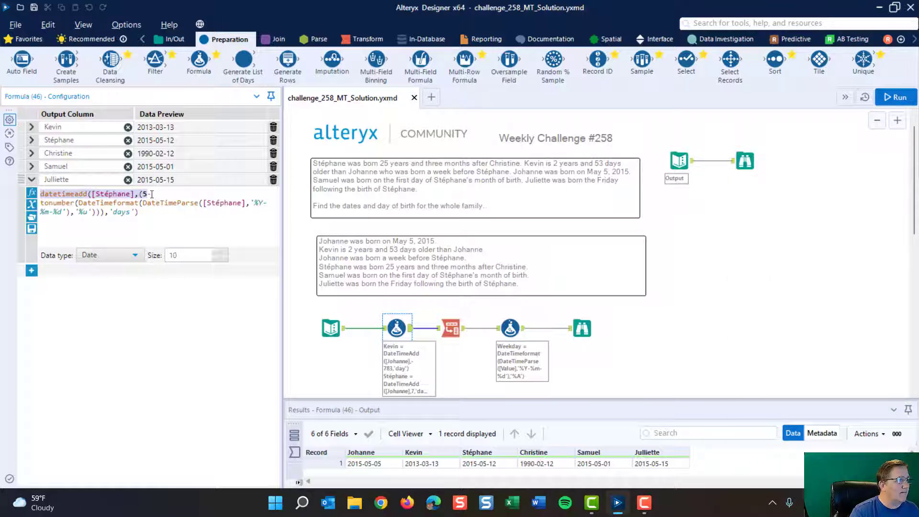
pyautogui.click(150, 194)
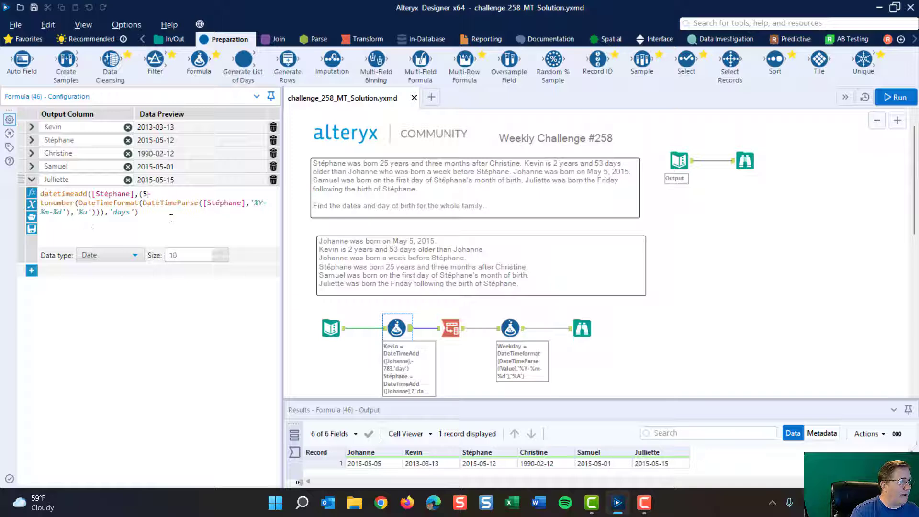
pyautogui.click(113, 193)
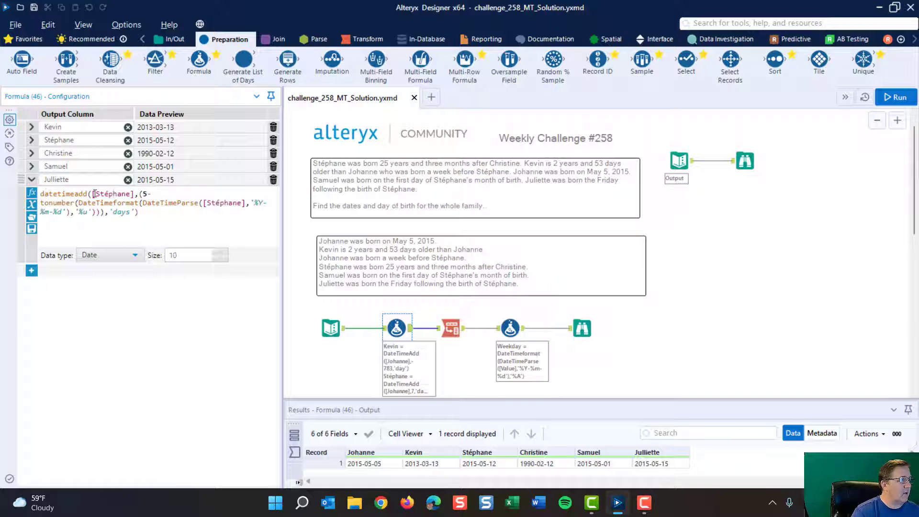
pyautogui.moveTo(94, 193); pyautogui.dragTo(136, 195)
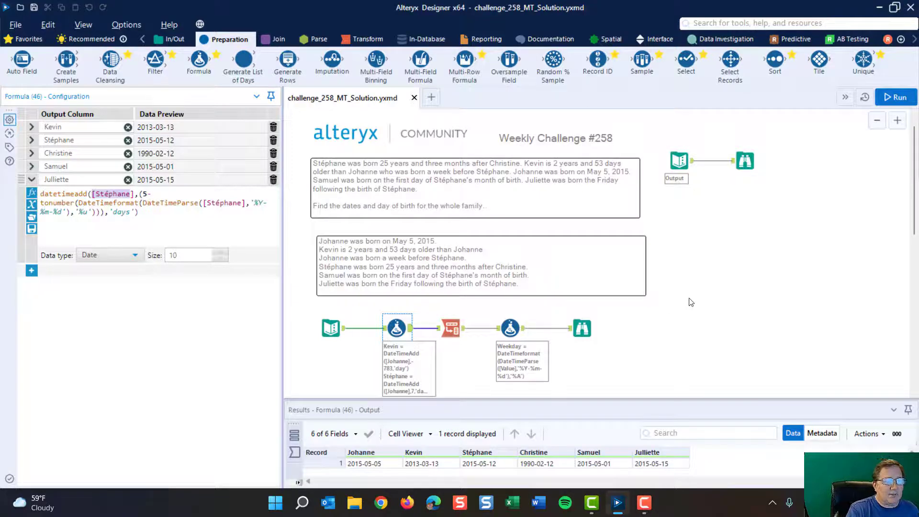
# - Show the Transpose tool's configuration and enlarge the Results window to display all its output records
pyautogui.click(451, 327)
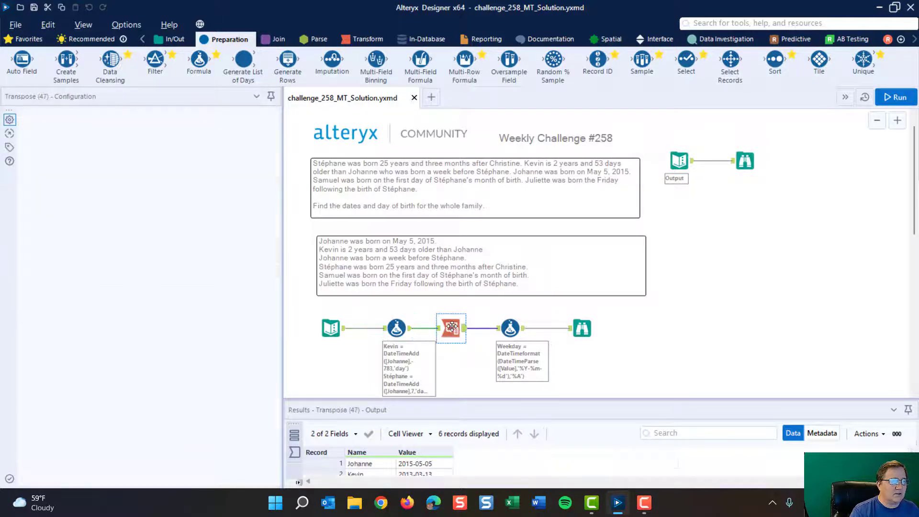
pyautogui.scroll(-1, 695, 341)
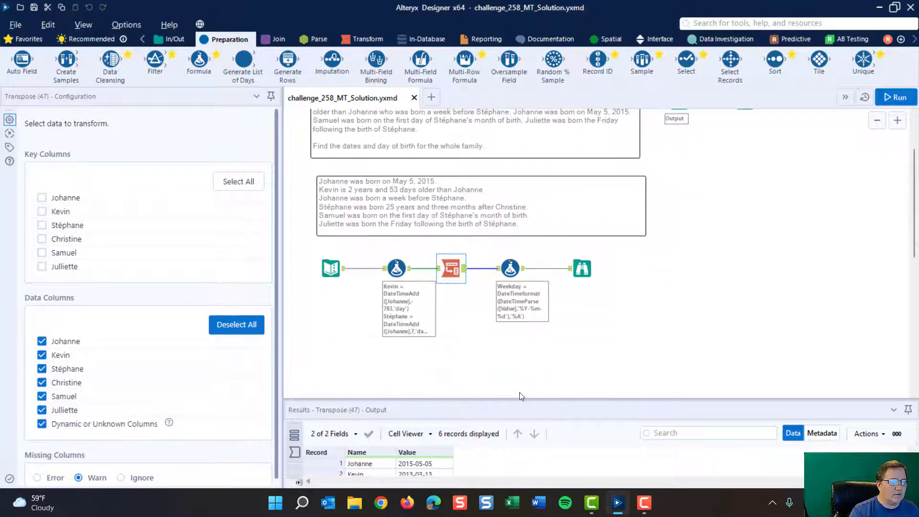
pyautogui.moveTo(523, 386); pyautogui.dragTo(521, 350)
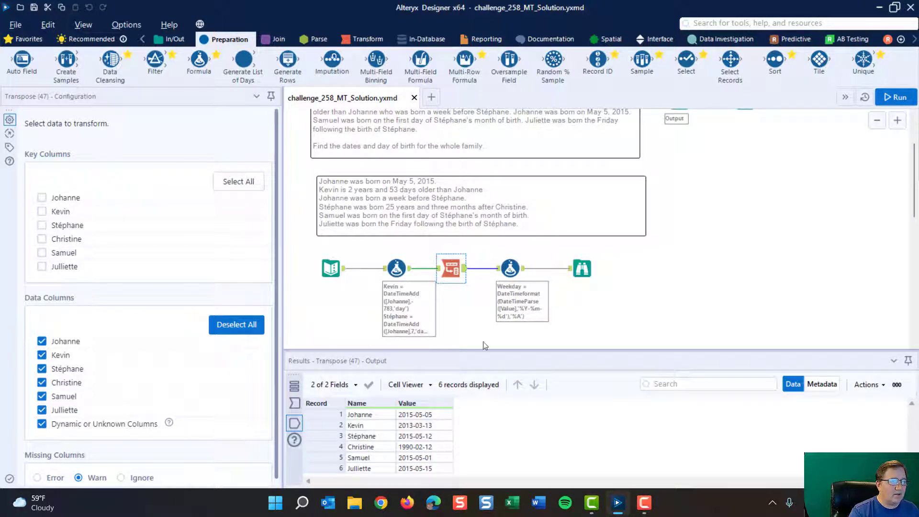
# - Examine the Weekday expression's '%A' specifier in the second Formula tool and compare it with '%u' in the first tool's last column
pyautogui.click(511, 271)
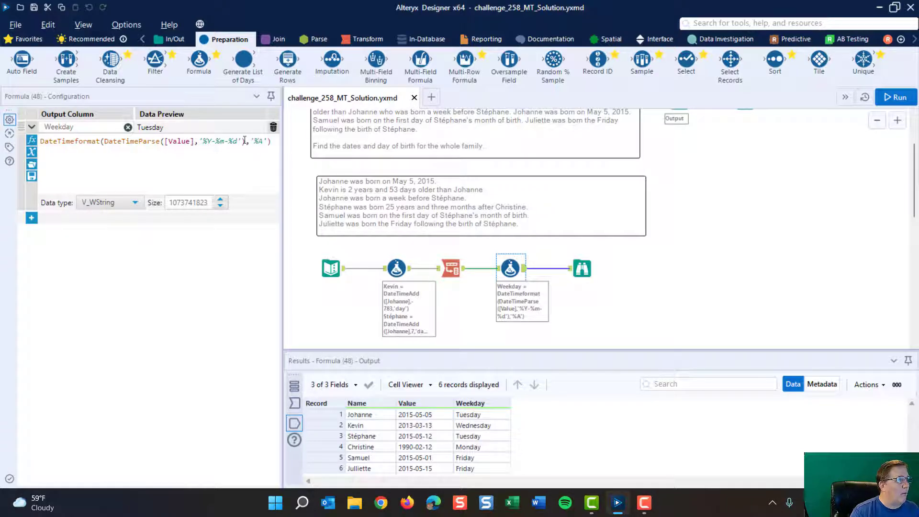
pyautogui.moveTo(203, 141); pyautogui.dragTo(265, 141)
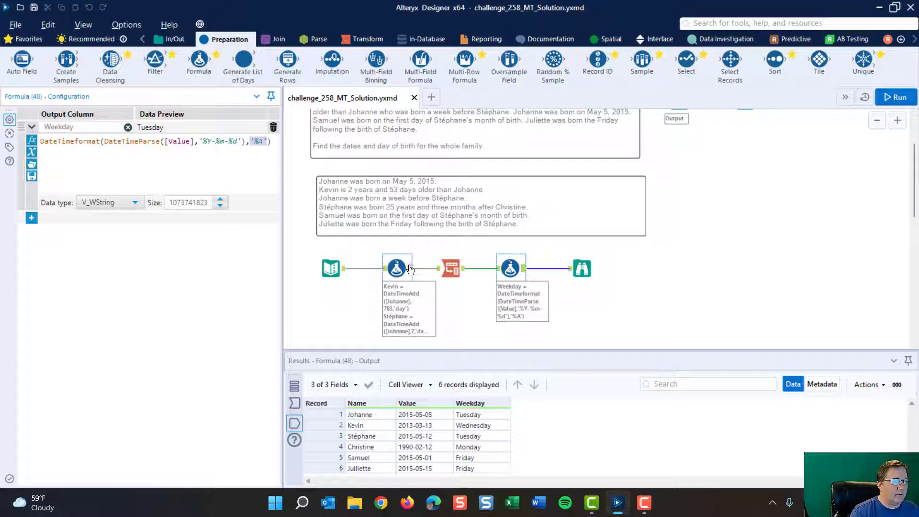
pyautogui.click(397, 267)
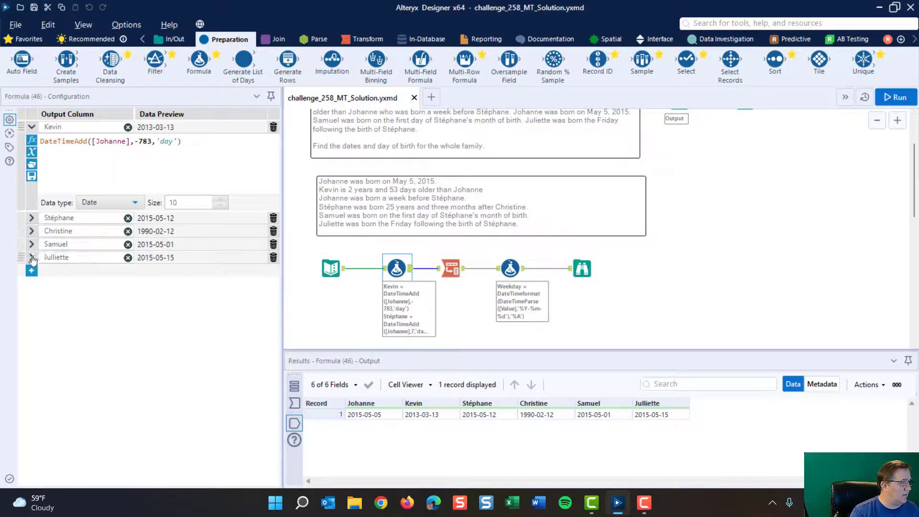
pyautogui.click(31, 257)
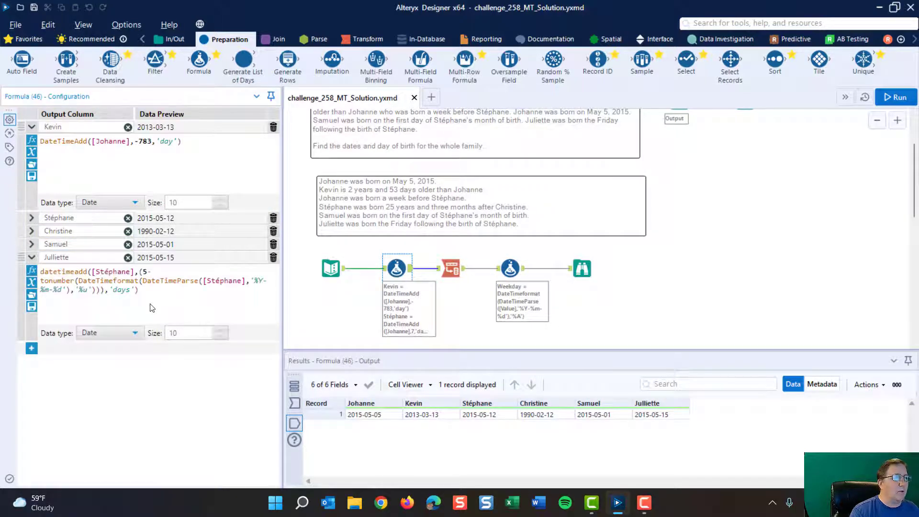
# - Review the Weekday values in the second Formula tool's output and the final Browse tool's data profile
pyautogui.click(510, 269)
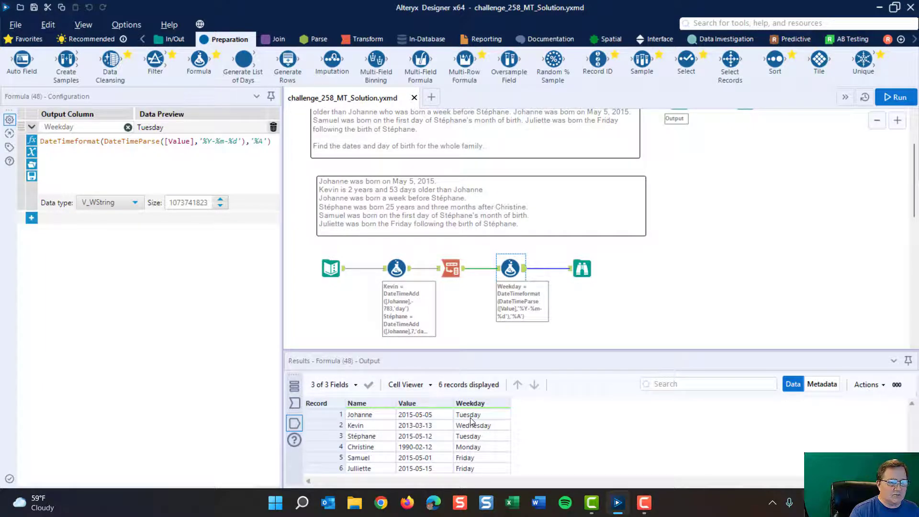
pyautogui.click(581, 268)
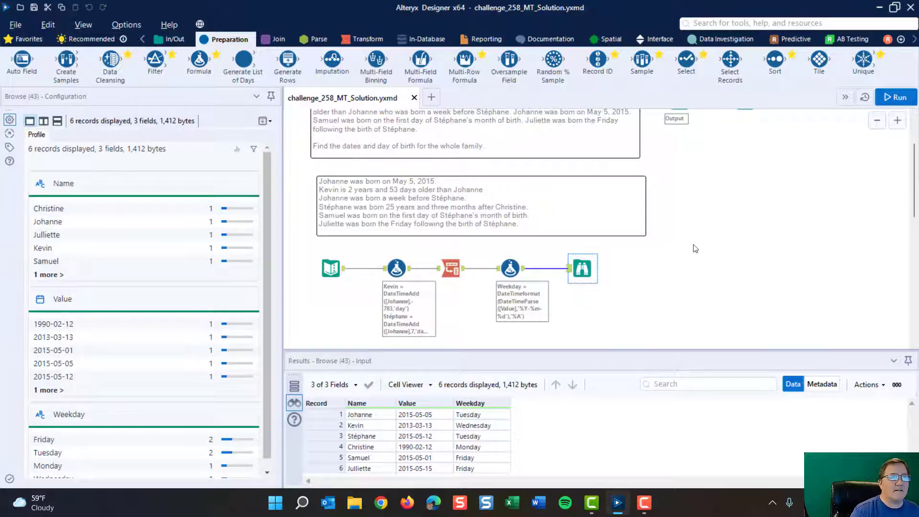
pyautogui.scroll(3, 699, 278)
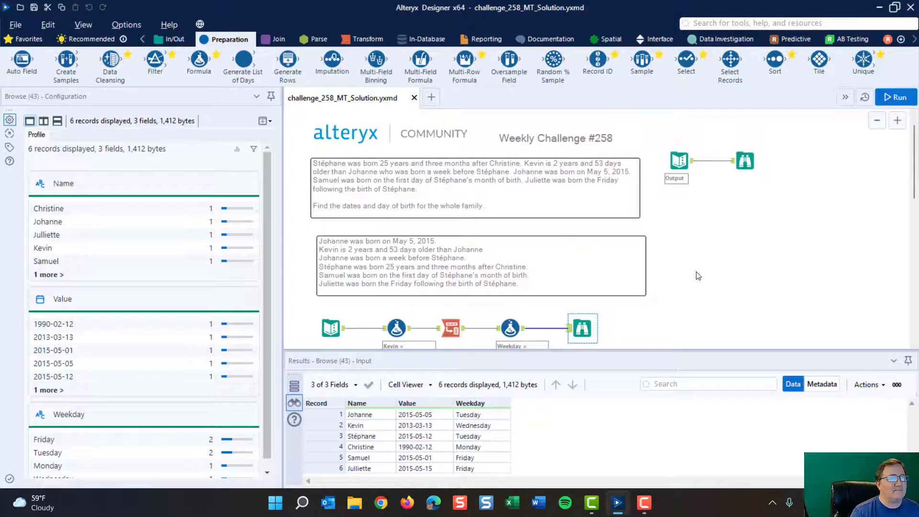